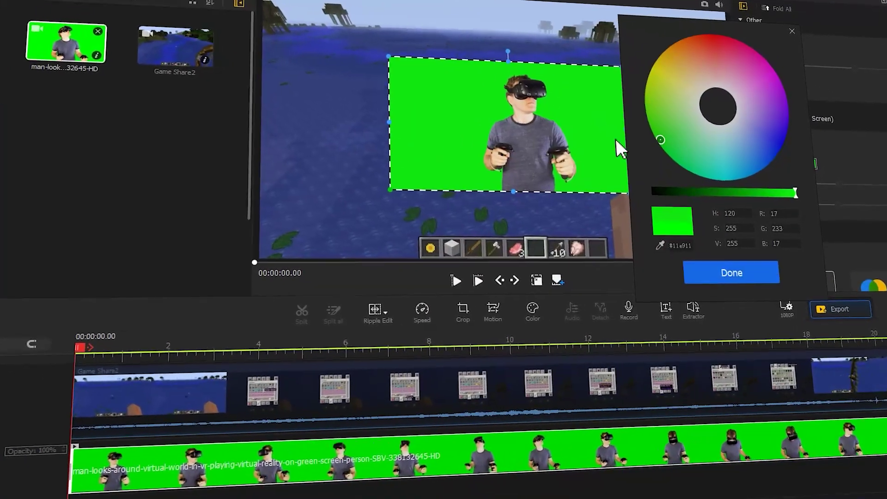
# Confirm the green key colour, enable Chroma Key on the VR man, and adjust Smoothness
pyautogui.click(729, 271)
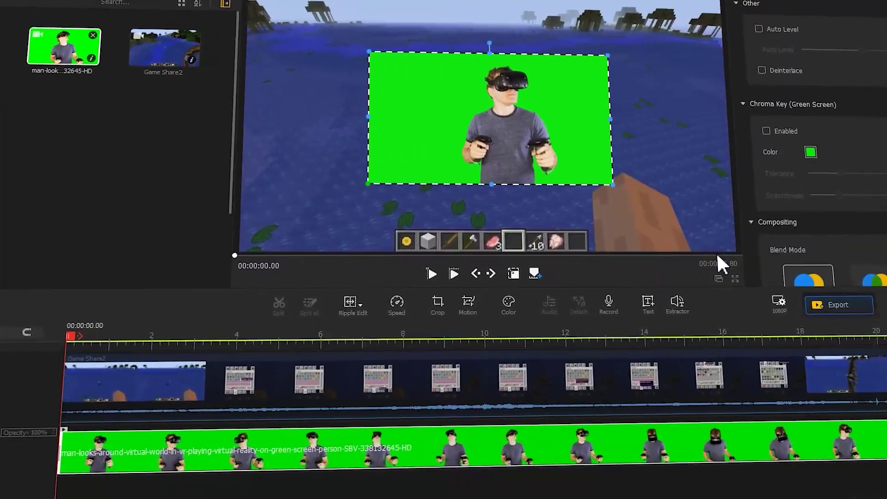
pyautogui.click(766, 131)
pyautogui.moveTo(837, 173); pyautogui.dragTo(877, 194)
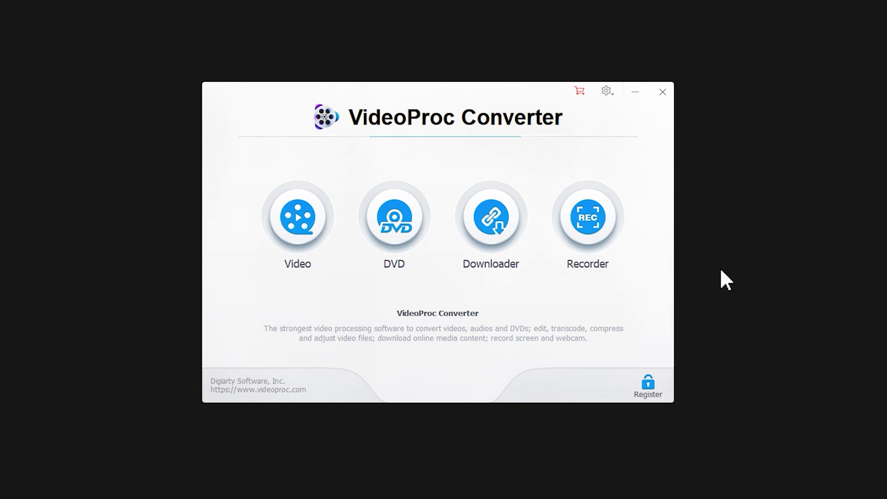
# Set VideoProc Converter's Recorder to Screen mode capturing display 2, where the game runs
pyautogui.click(600, 218)
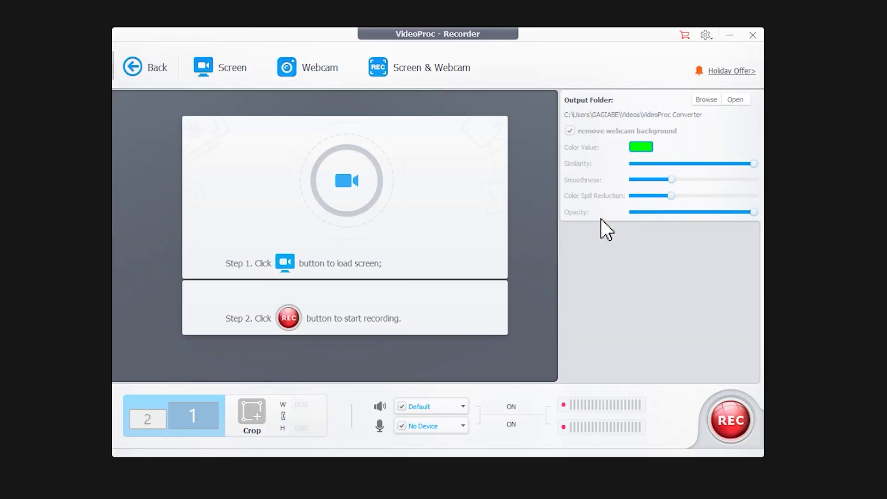
pyautogui.click(240, 76)
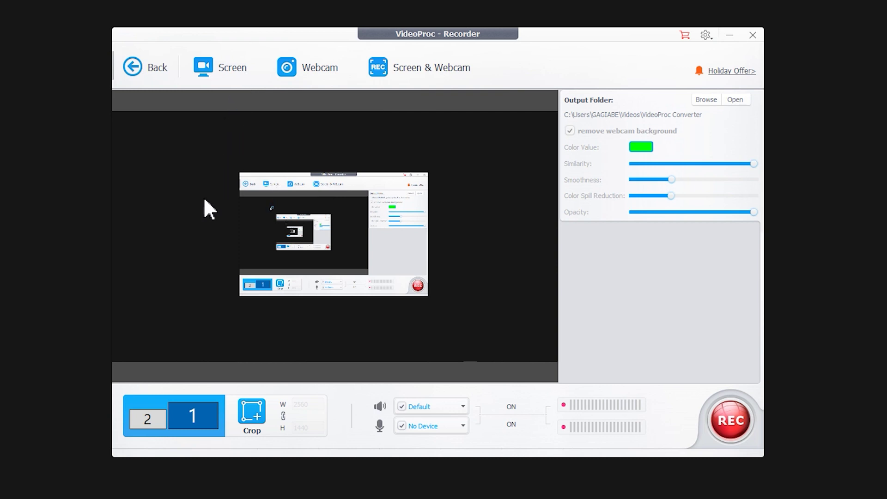
pyautogui.click(140, 420)
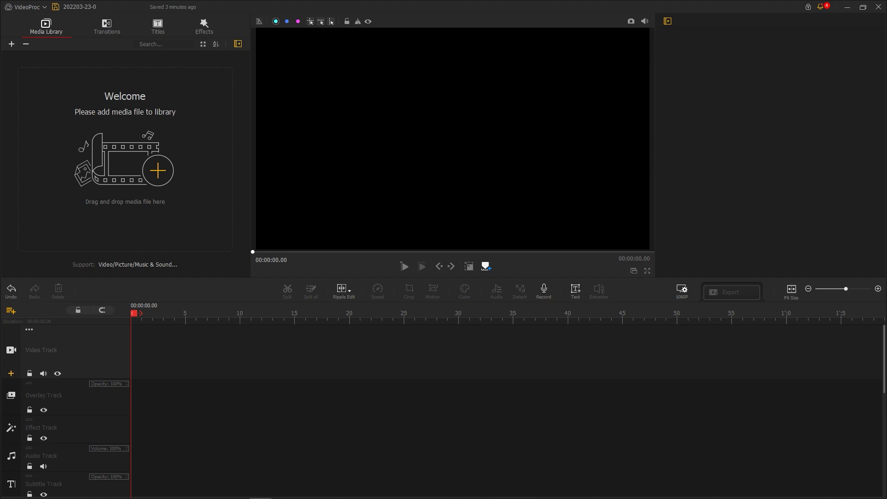
# Import both recordings, put Game Share2 on the video track, and shrink the Game 1 overlay to the lower right
pyautogui.moveTo(673, 49); pyautogui.dragTo(213, 141)
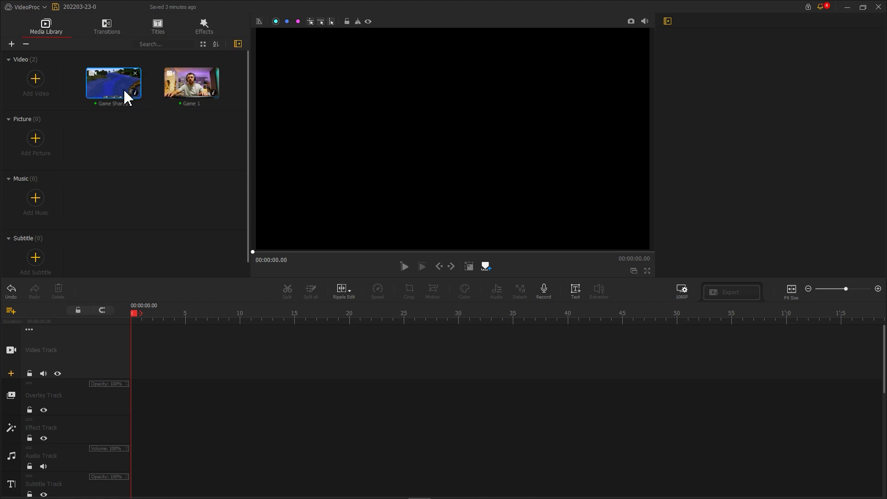
pyautogui.moveTo(115, 91); pyautogui.dragTo(160, 336)
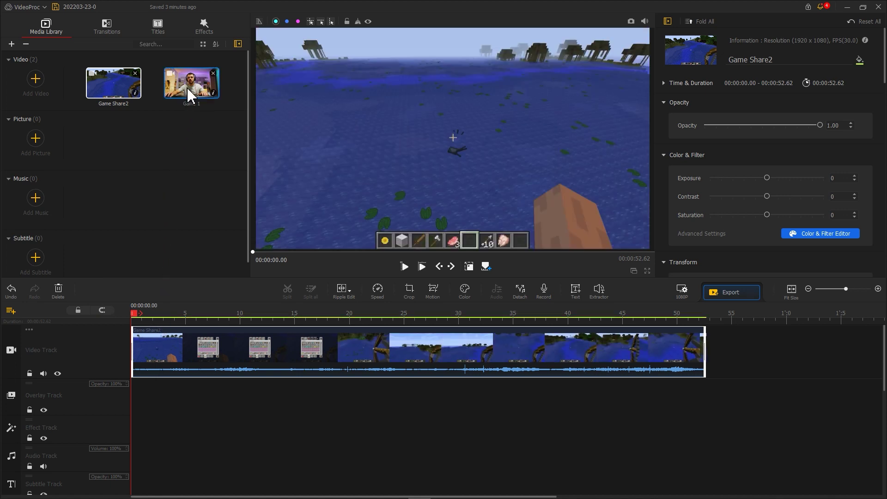
pyautogui.moveTo(190, 95); pyautogui.dragTo(138, 421)
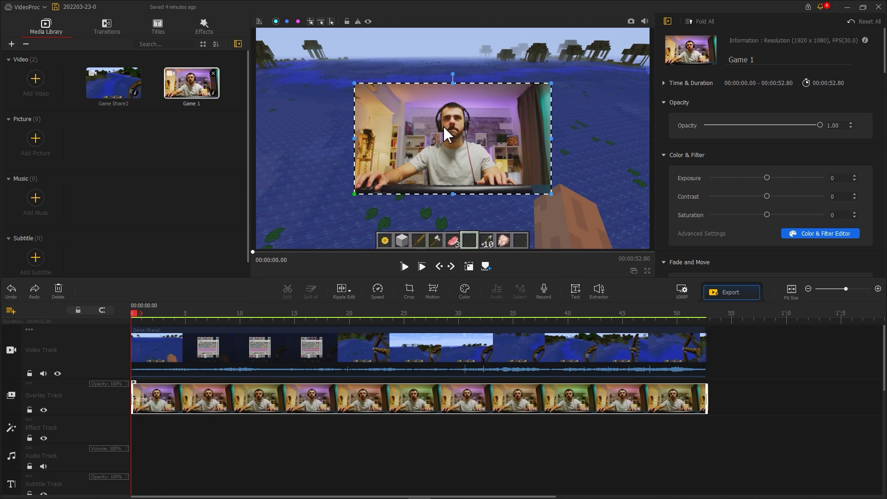
pyautogui.moveTo(355, 82); pyautogui.dragTo(562, 220)
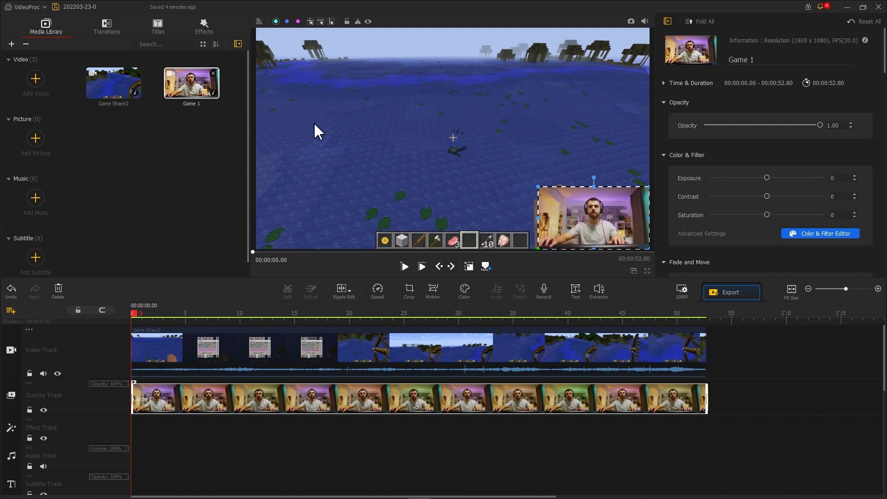
# Add Game 1's sound to the Audio Track and turn its volume down to 74%
pyautogui.moveTo(214, 95); pyautogui.dragTo(133, 454)
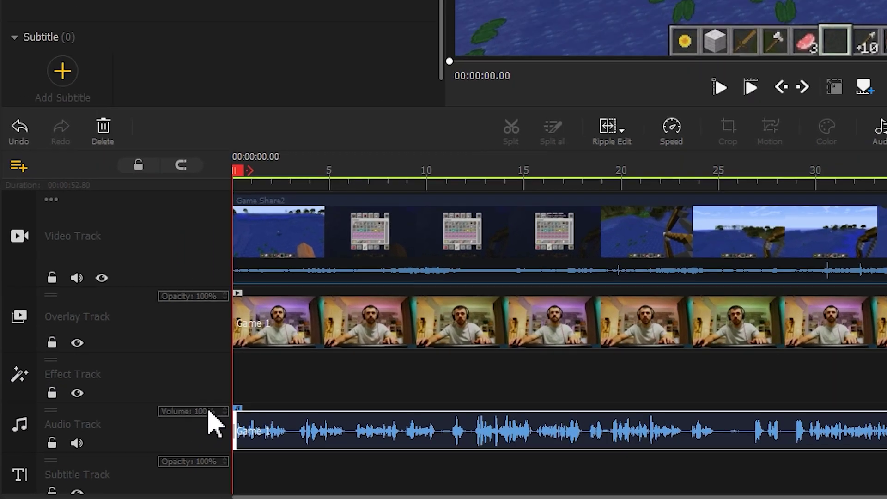
pyautogui.click(108, 447)
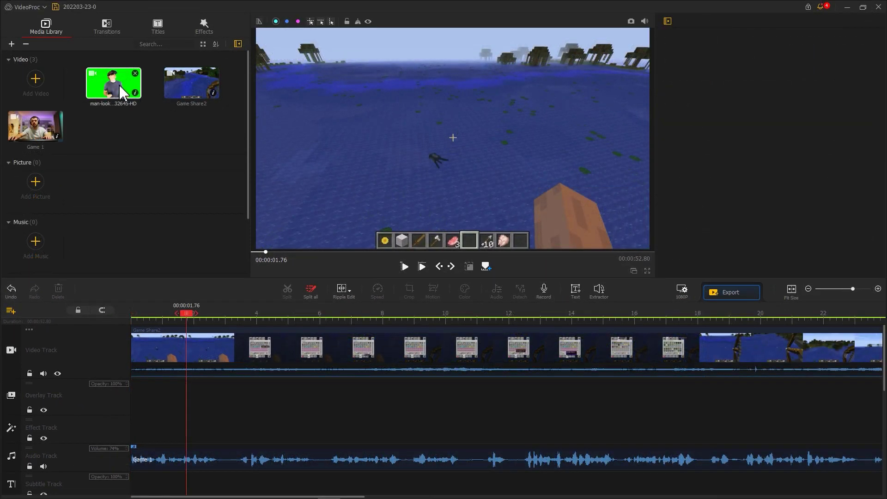
# Overlay the VR clip, key out green at Tolerance 0 and Smoothness 38, and move him lower right
pyautogui.moveTo(121, 91); pyautogui.dragTo(146, 398)
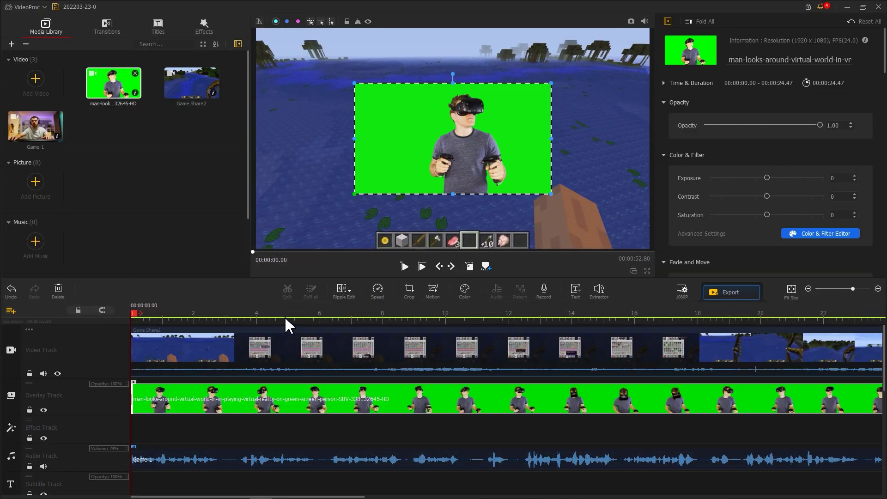
pyautogui.moveTo(884, 51); pyautogui.dragTo(880, 261)
pyautogui.click(718, 165)
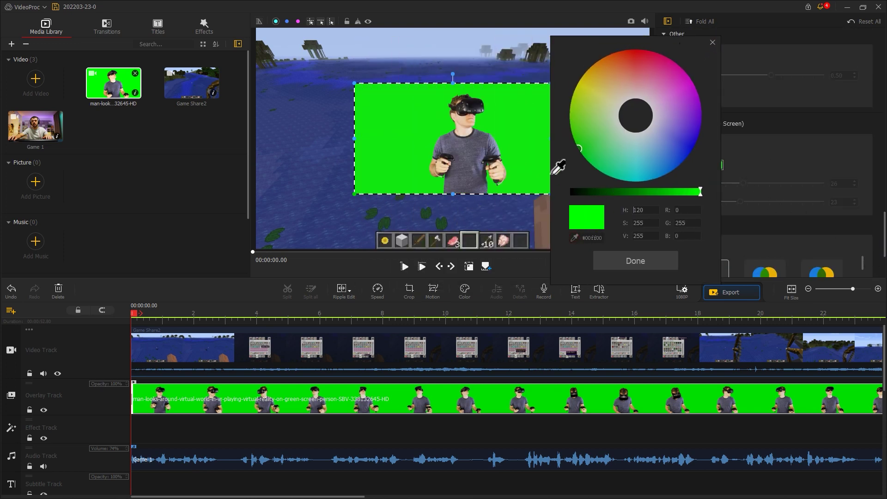
pyautogui.click(622, 263)
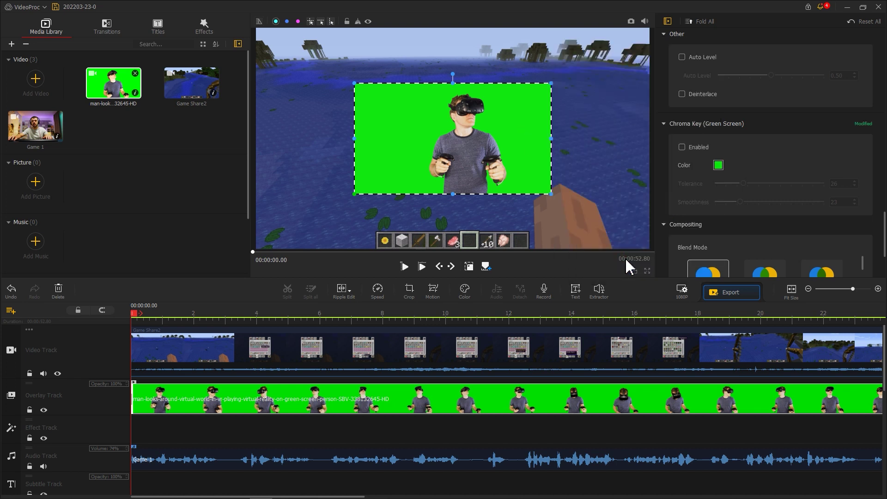
pyautogui.click(682, 147)
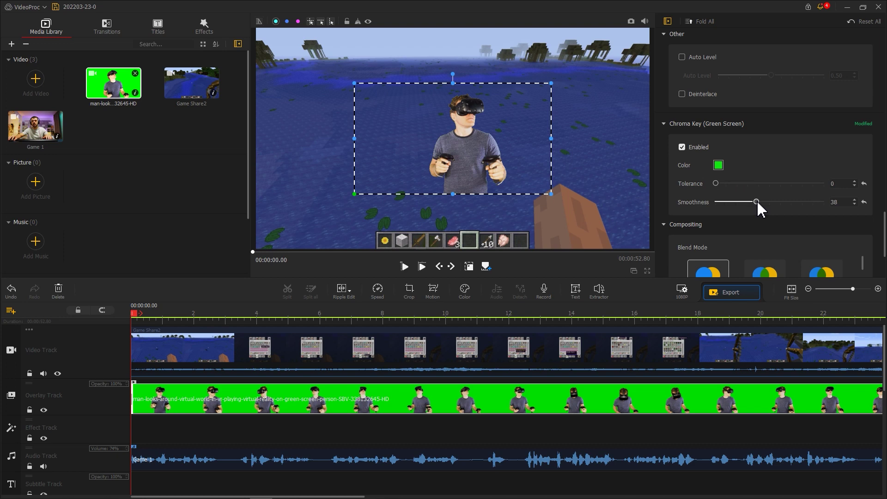
pyautogui.moveTo(494, 163); pyautogui.dragTo(582, 212)
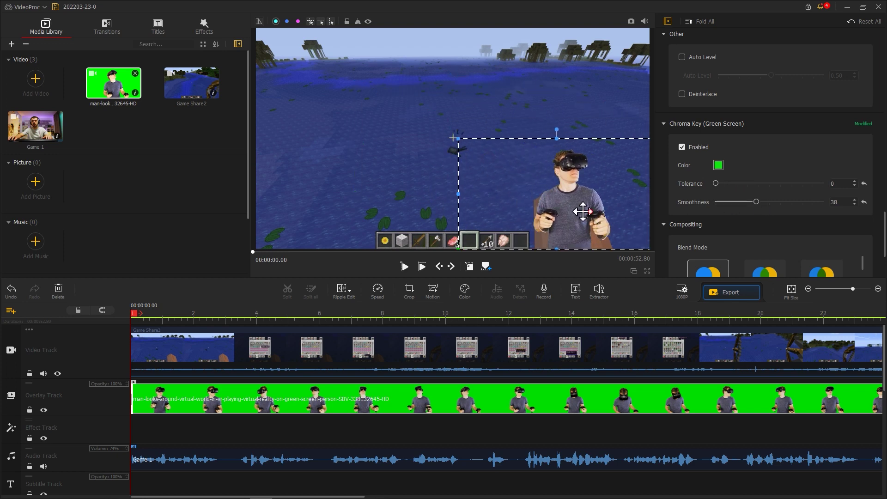
pyautogui.press('space')
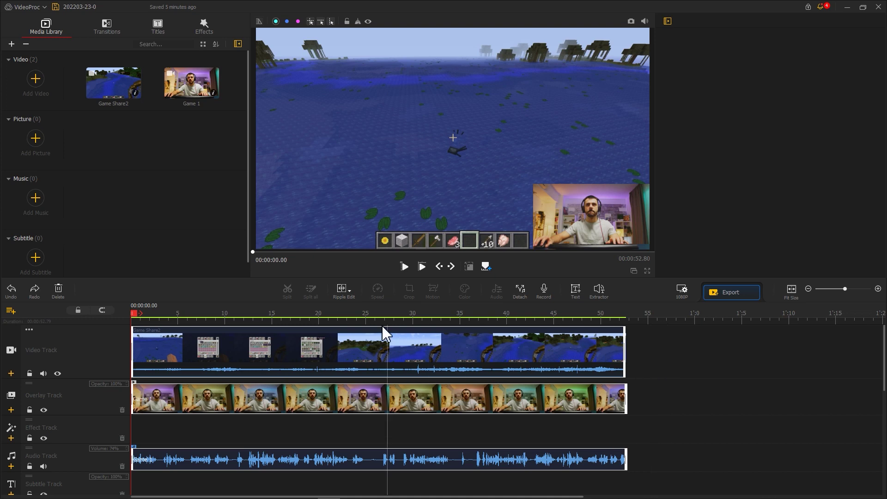
# Split all tracks at 19.26 seconds and delete the unwanted gameplay segment
pyautogui.moveTo(135, 314); pyautogui.dragTo(313, 312)
pyautogui.click(288, 291)
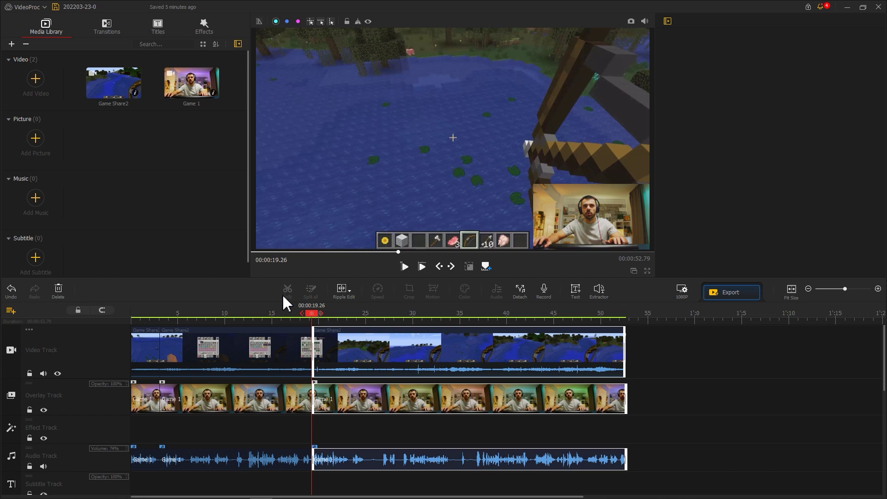
pyautogui.click(248, 337)
pyautogui.rightClick(247, 337)
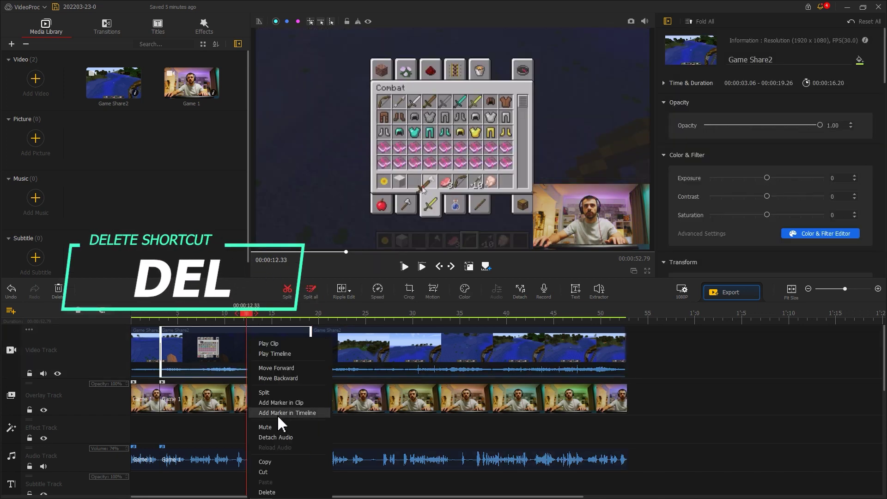
pyautogui.click(267, 492)
# Delete the matching webcam overlay and audio segments, leaving a 36.59-second project
pyautogui.click(221, 397)
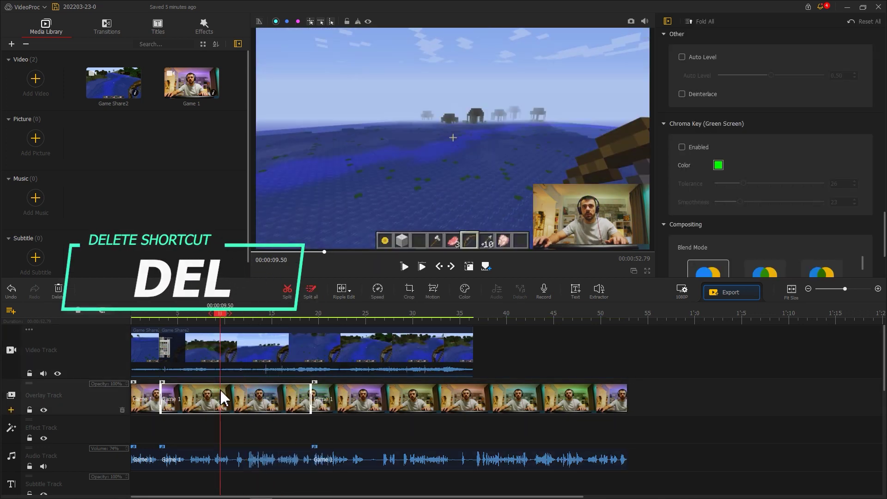
pyautogui.rightClick(222, 397)
pyautogui.click(258, 491)
pyautogui.click(232, 462)
pyautogui.rightClick(232, 462)
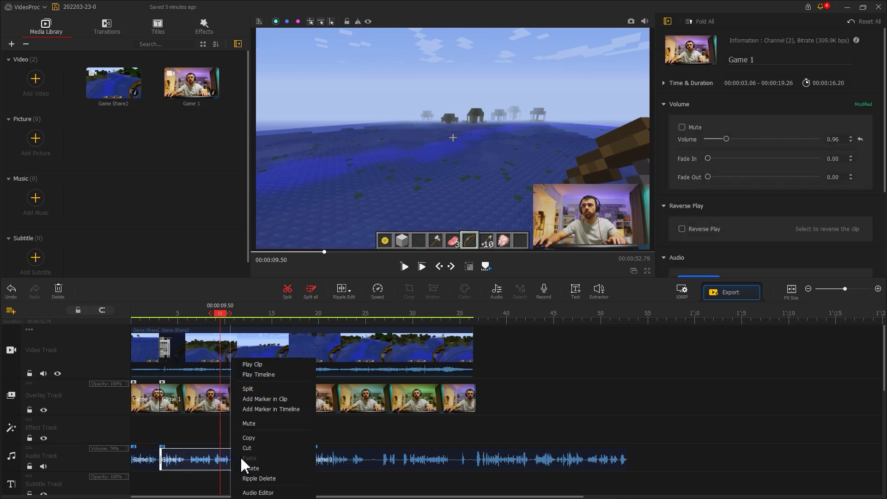
pyautogui.click(259, 478)
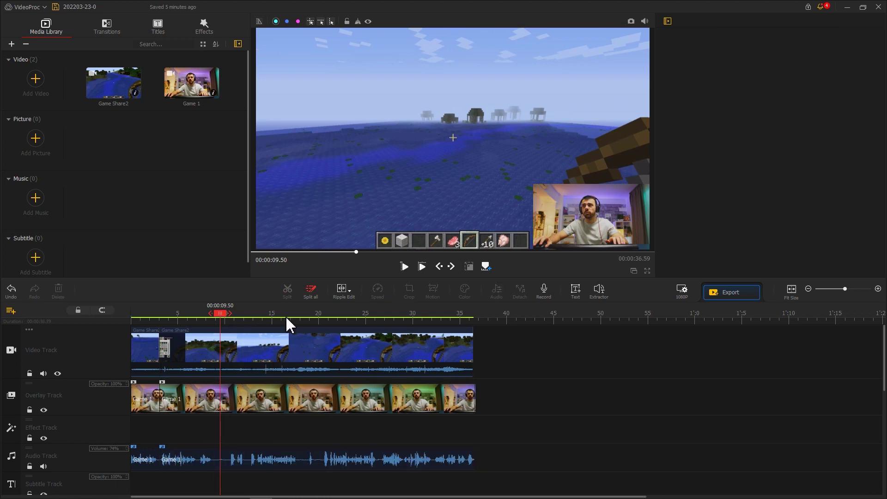
pyautogui.scroll(2, 458, 321)
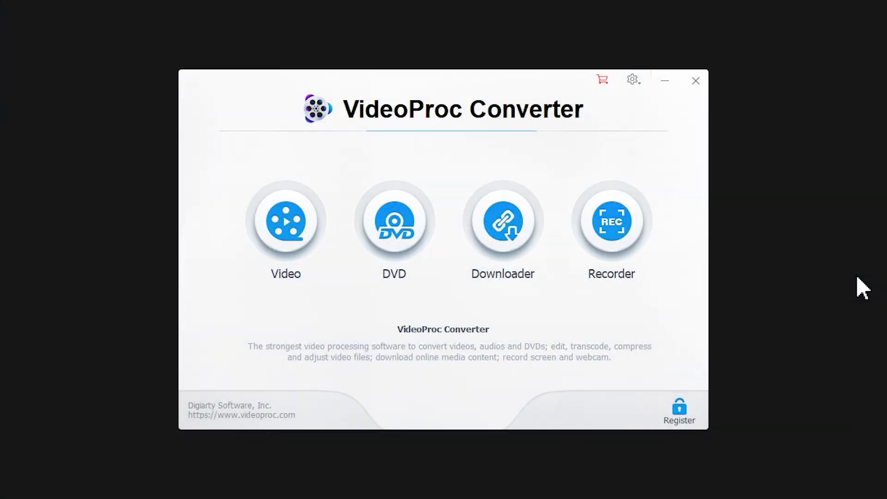
# Open the Recorder in Screen & Webcam mode, showing the game with the green-screen webcam
pyautogui.click(630, 231)
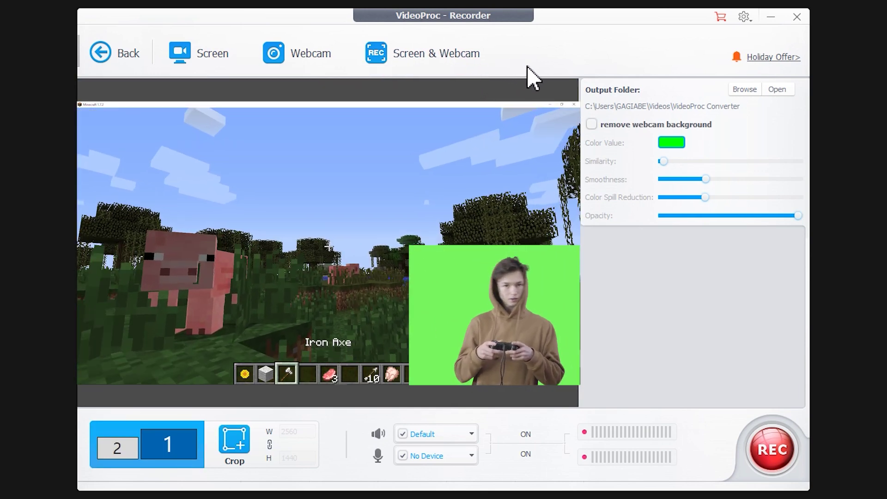
# Enable webcam background removal with Similarity raised to its maximum
pyautogui.click(592, 124)
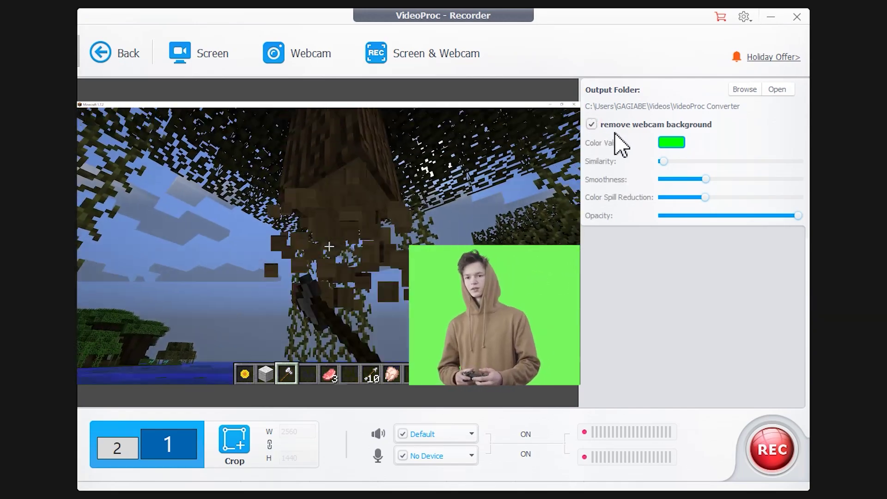
pyautogui.moveTo(655, 160); pyautogui.dragTo(687, 162)
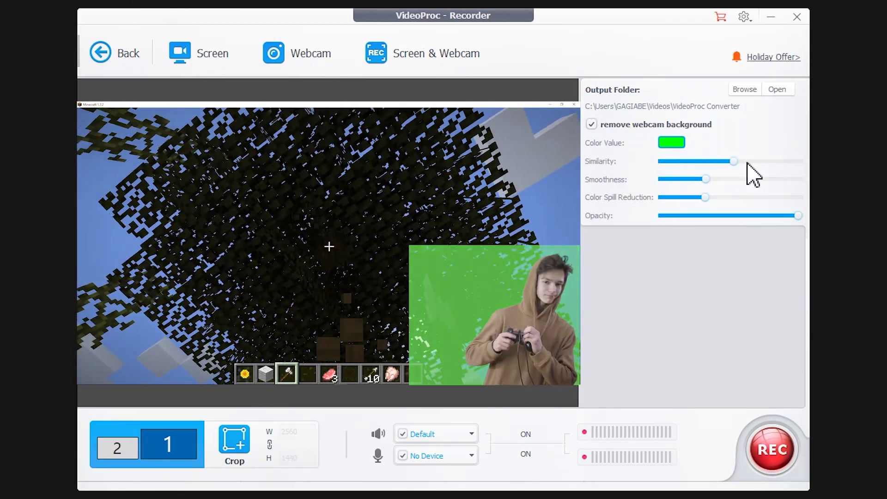
pyautogui.moveTo(747, 163); pyautogui.dragTo(796, 162)
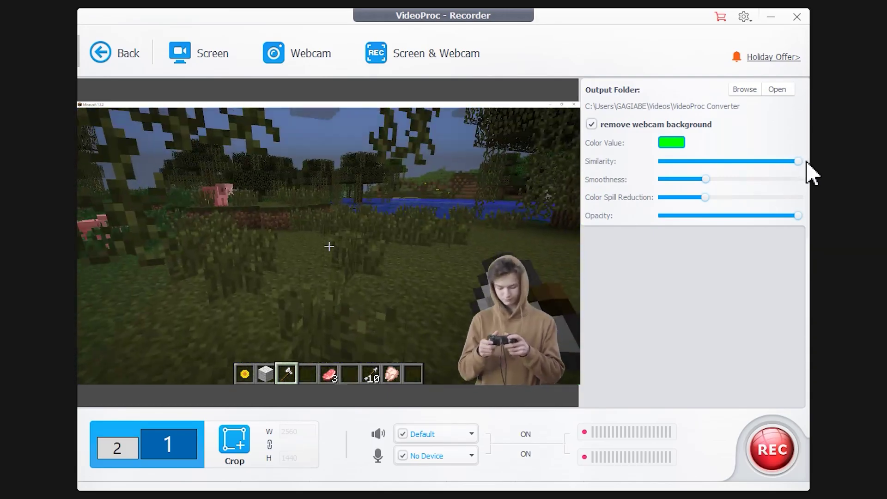